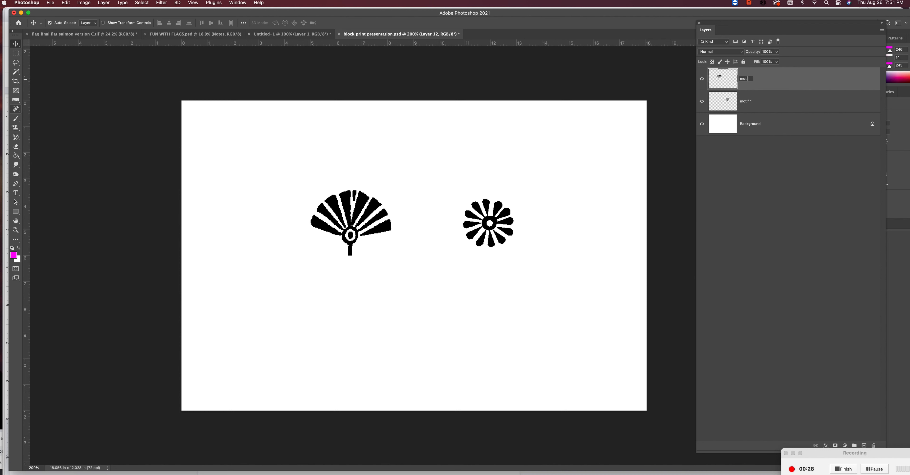
Finish naming the fan layer motif 2, and move the fan and the flower close together
key("Return")
left_click_drag(371, 208, 387, 193)
left_click_drag(479, 210, 397, 237)
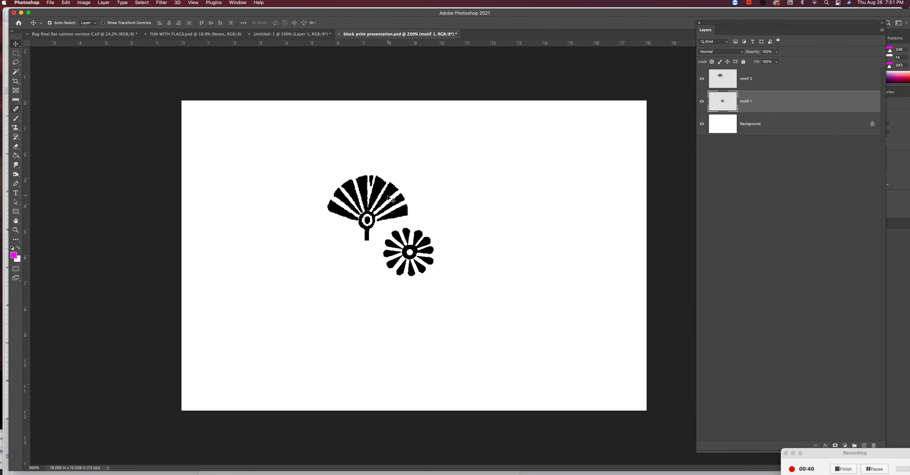
Duplicate the fan to the right of the original and rotate the copy upside down
left_click_drag(392, 193, 479, 188)
key("super+t")
left_click_drag(509, 161, 419, 219)
key("Return")
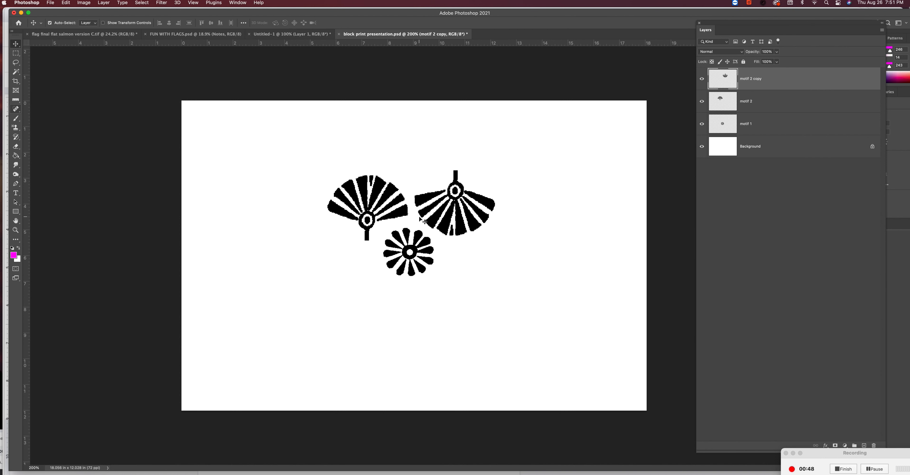
Duplicate the flower above the two fans and nudge the motifs into an evenly spaced cluster
left_click_drag(431, 254, 432, 153)
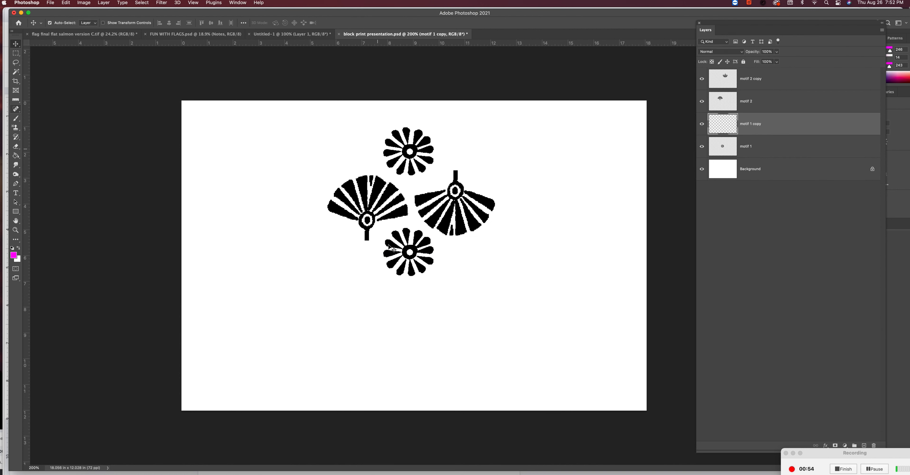
left_click_drag(426, 172, 426, 178)
left_click_drag(406, 212, 421, 230)
left_click_drag(412, 165, 410, 163)
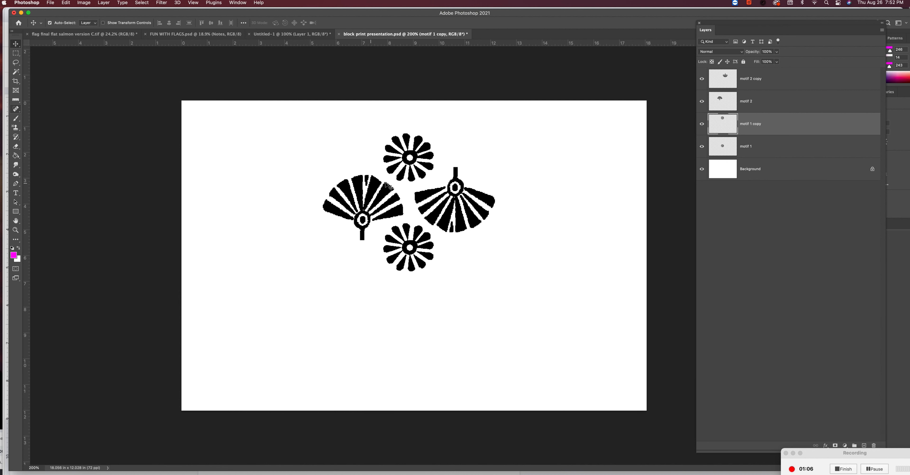
Merge the four motif layers and move the cluster to the canvas's upper-left corner
left_click(764, 81)
left_click(762, 149, "shift")
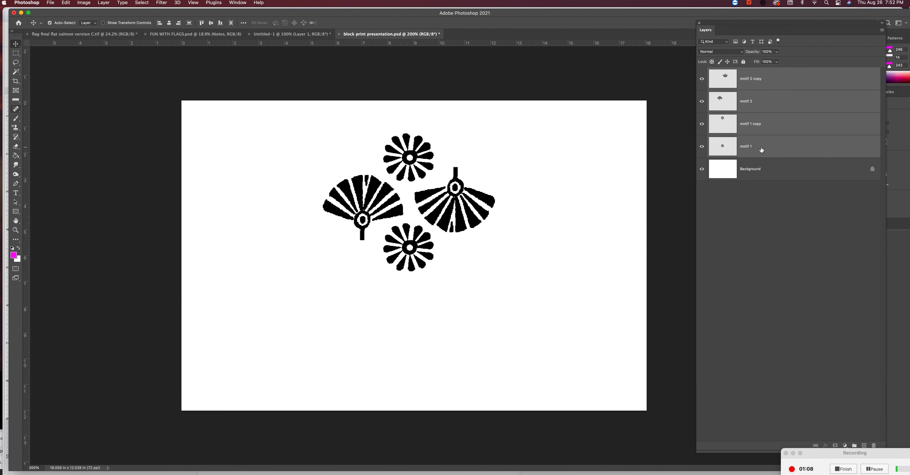
key("super+e")
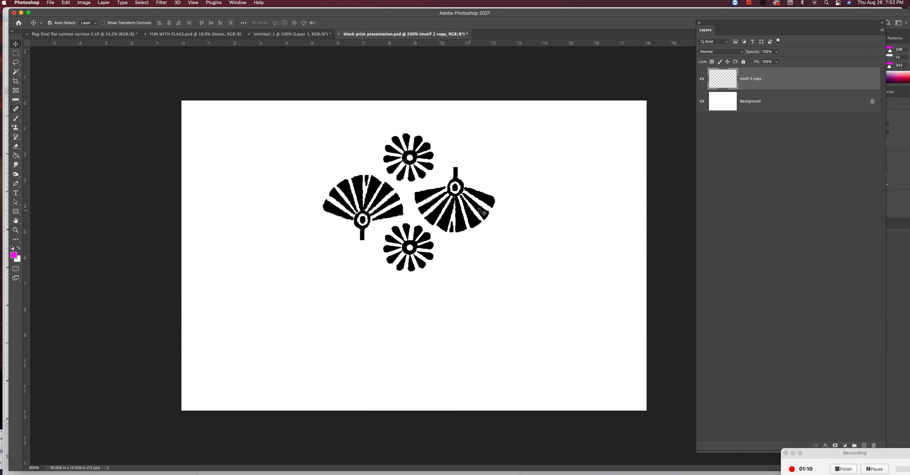
left_click_drag(461, 229, 315, 195)
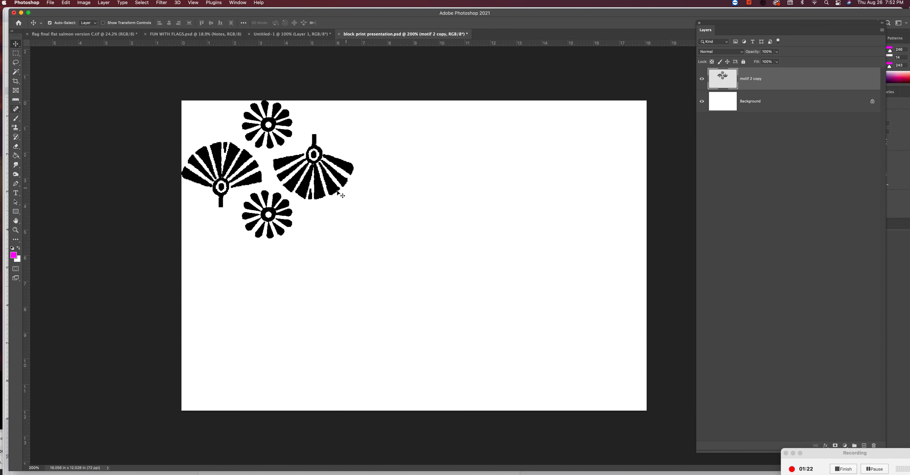
Try to tile the merged cluster in a two-by-two arrangement with aligned copies below and to the right
left_click_drag(335, 192, 333, 334)
left_click_drag(258, 327, 431, 316)
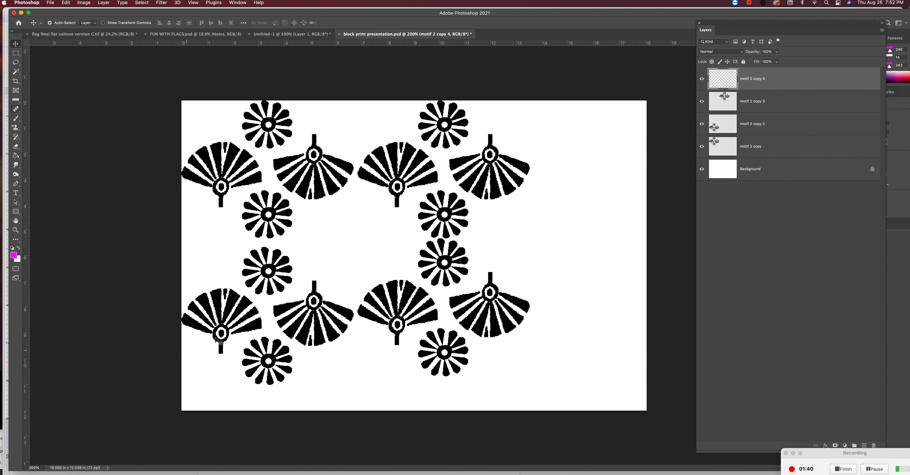
left_click_drag(462, 301, 462, 309)
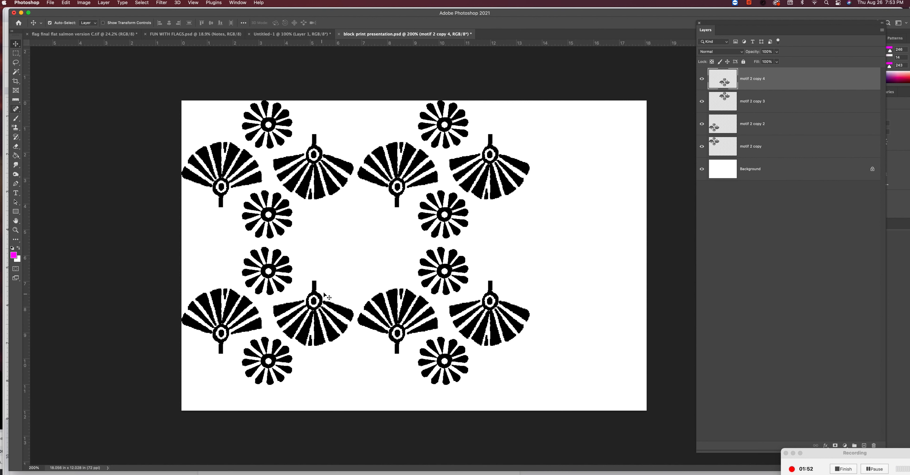
Undo the tiled copies, the move to the corner, the layer merge and the lower flower's last nudge
key("super+z")
key("super+z")
key("super+z")
key("super+z")
key("super+z")
key("super+z")
key("super+z")
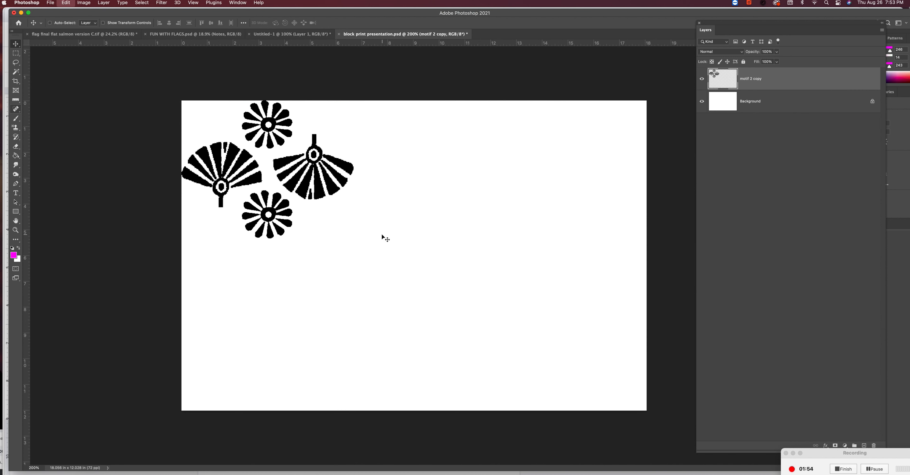
key("super+z")
key("super+z")
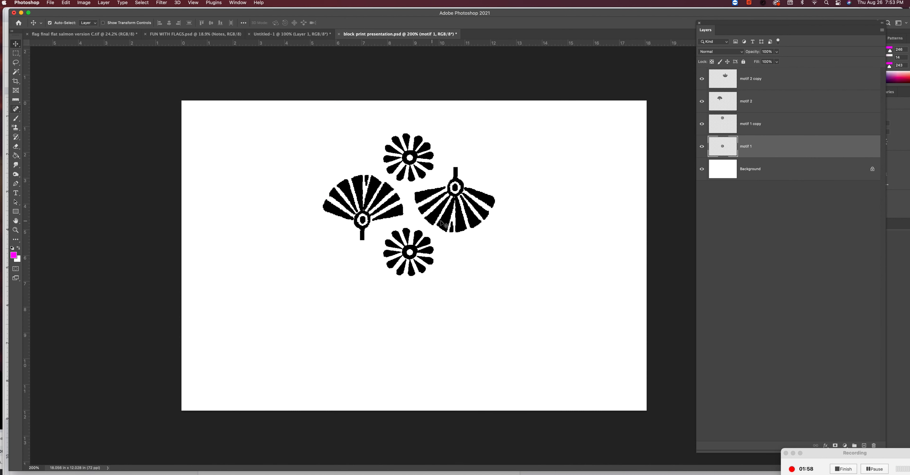
Duplicate the upside-down fan below the upright fan and rotate the copy sideways with its handle pointing left
left_click_drag(459, 230, 376, 316)
key("super+t")
left_click_drag(312, 248, 244, 319)
key("Return")
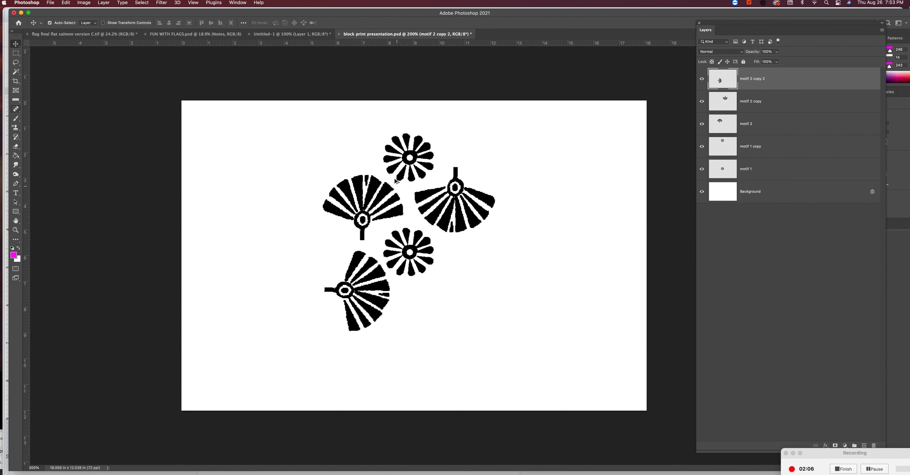
Duplicate the upright fan below the upside-down one and rotate the copy sideways with its handle pointing right
left_click_drag(378, 188, 498, 286)
key("super+t")
left_click_drag(483, 228, 453, 272)
key("Return")
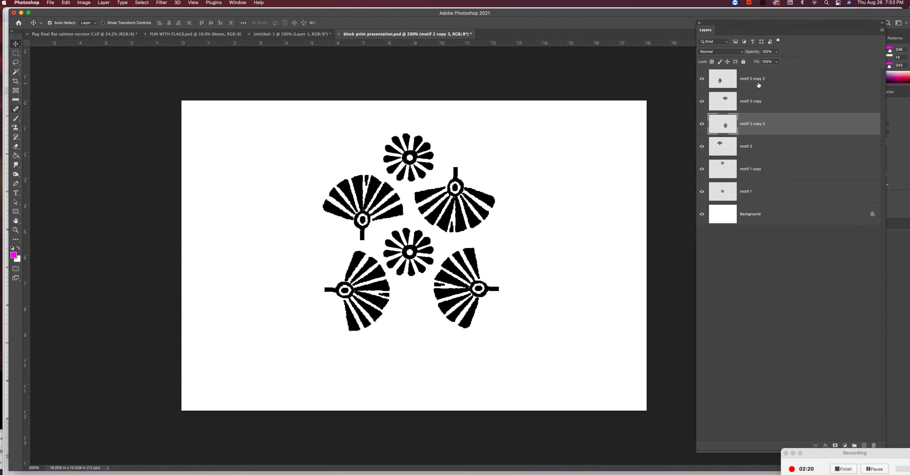
Merge the six motif layers and move the merged cluster into the canvas's upper-left corner
left_click(758, 85)
left_click(764, 191, "shift")
key("super+e")
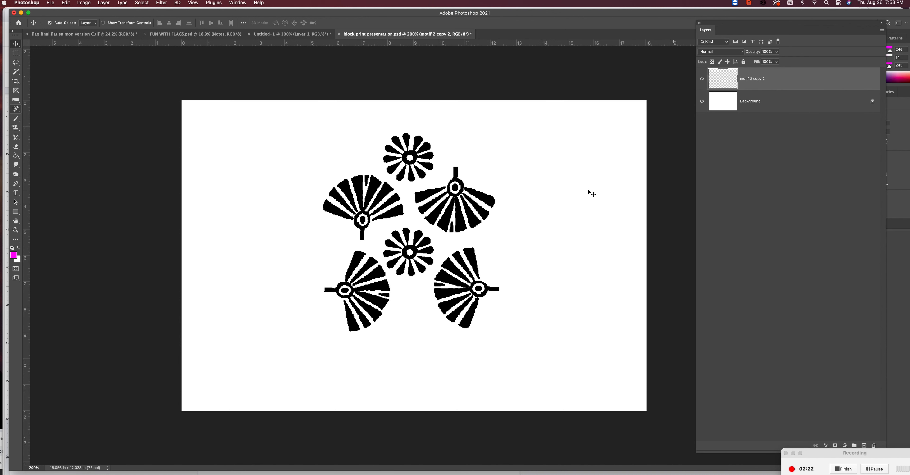
left_click_drag(476, 225, 330, 192)
Set the canvas height to 20 inches
left_click(84, 2)
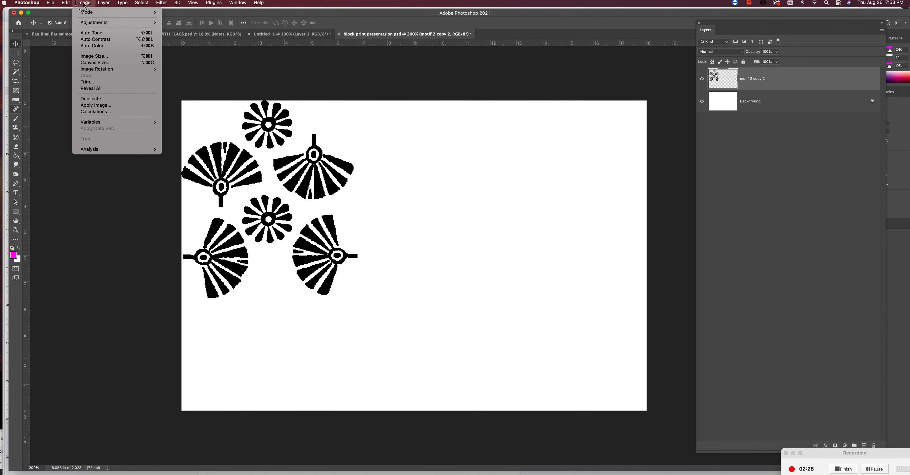
left_click(91, 63)
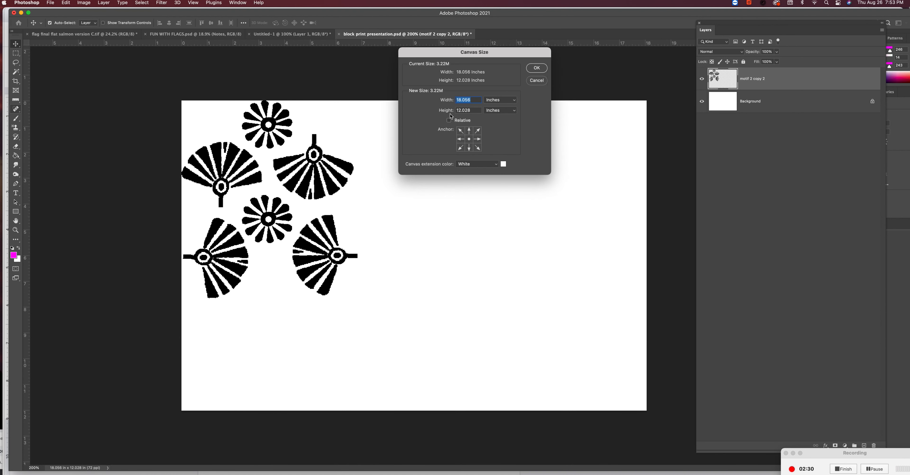
key("Tab")
type("20")
key("Return")
Try to tile the six-motif cluster in a two-by-two arrangement across the enlarged canvas
key("super+minus")
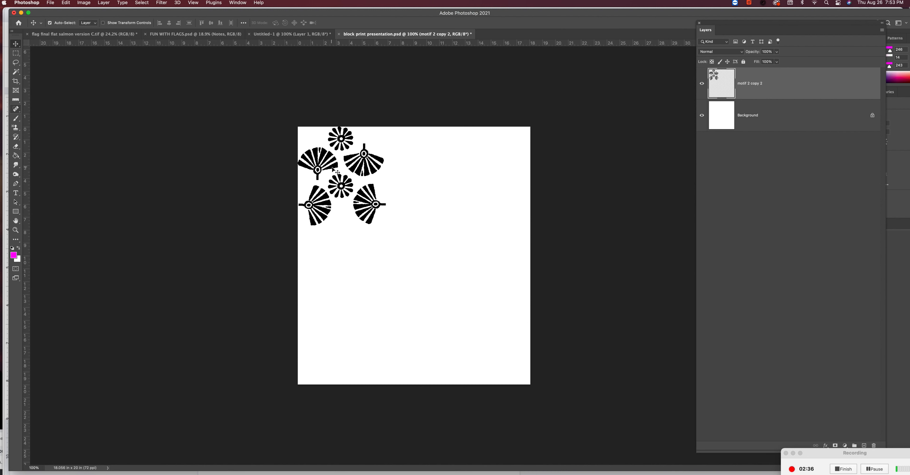
left_click_drag(335, 168, 335, 168)
left_click_drag(325, 155, 436, 240)
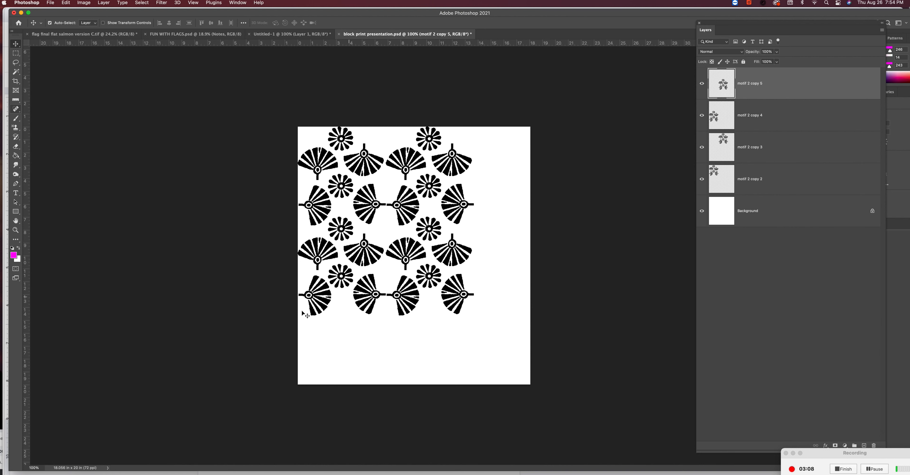
Undo the tiled copies, the canvas resize, the move to the corner and the merge of the six motif layers
key("super+z")
key("super+z")
key("super+z")
key("super+z")
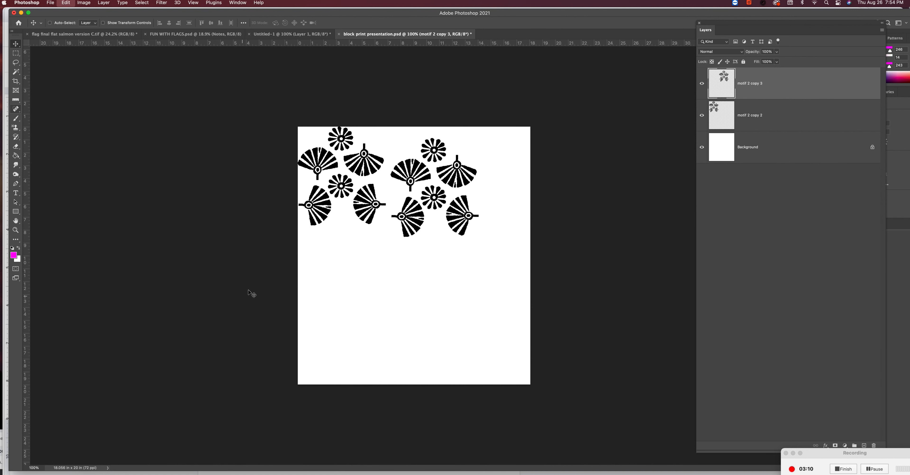
key("super+z")
key("super+z")
key("super+z")
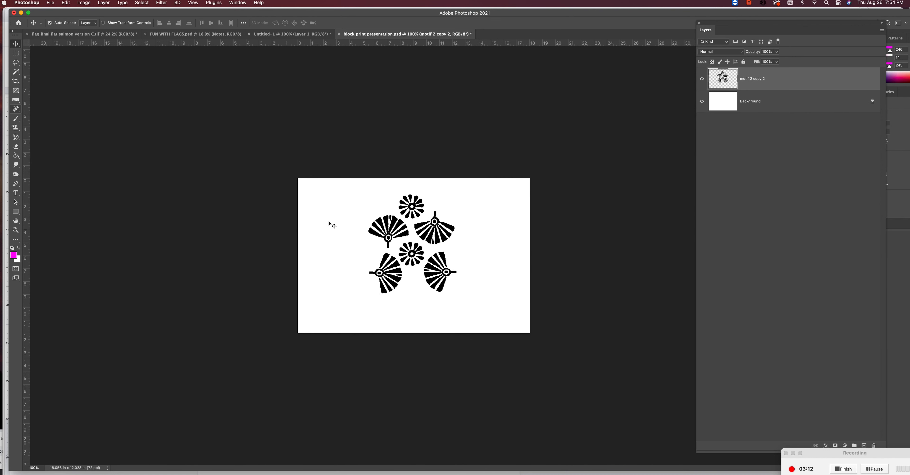
Duplicate the flower twice, placing one copy to the right of the right-hand sideways fan and one below it
left_click(420, 210)
left_click_drag(416, 207, 465, 299)
Merge all eight motif layers and move the merged cluster to the canvas's upper-left corner
left_click(761, 240)
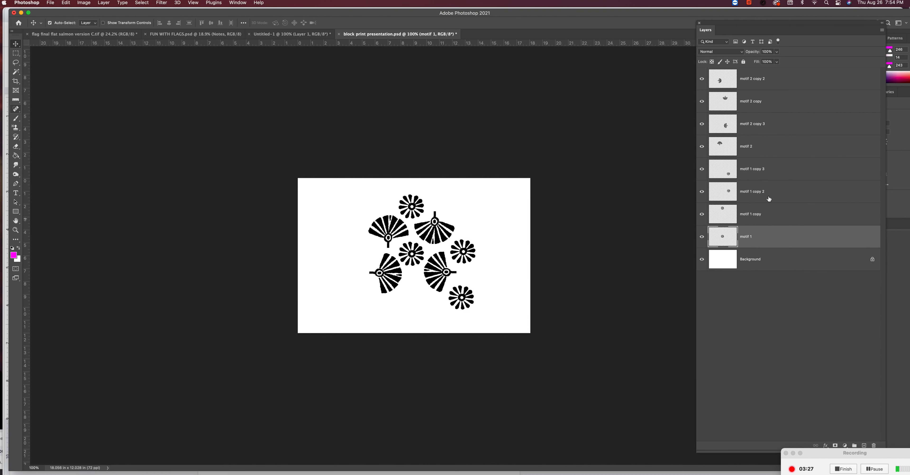
left_click(776, 82, "shift")
key("super+e")
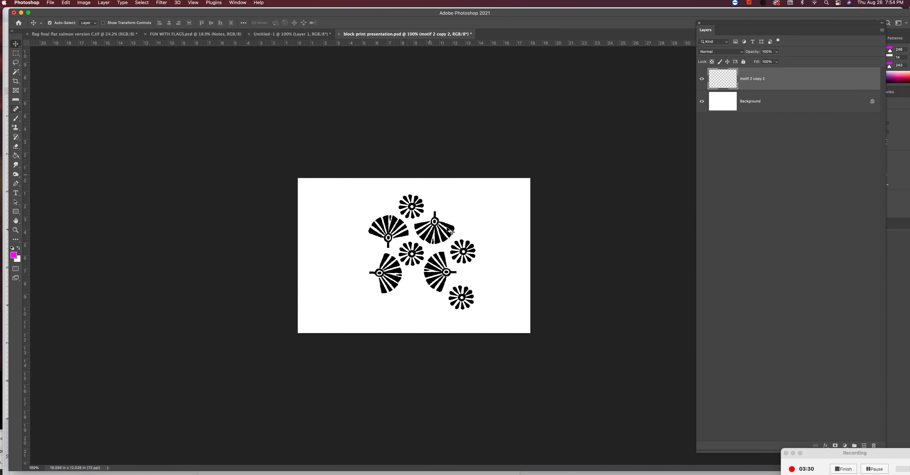
left_click_drag(432, 265, 363, 249)
Extend the canvas downward to a height of 20 inches, anchored at the top center
left_click(82, 3)
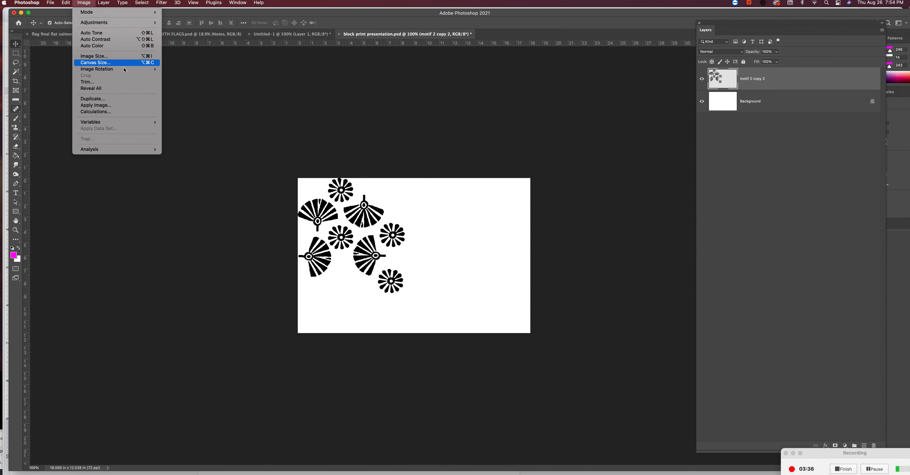
left_click(95, 62)
left_click(469, 130)
key("Tab")
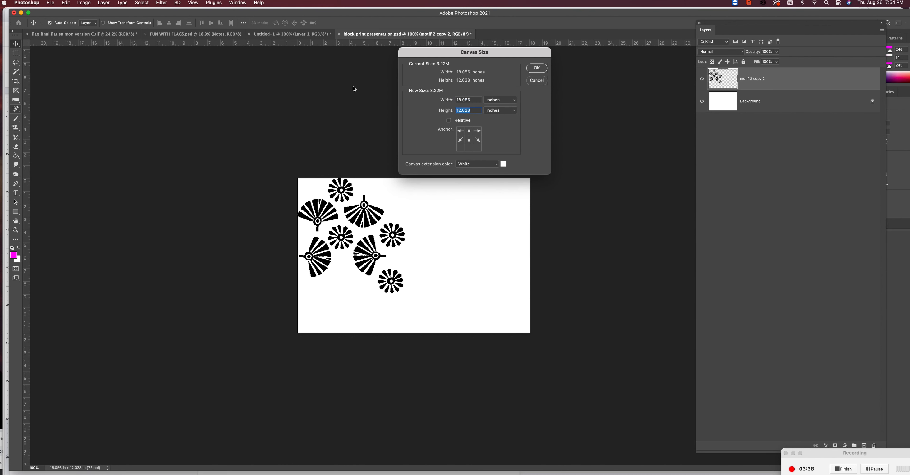
type("20")
key("Return")
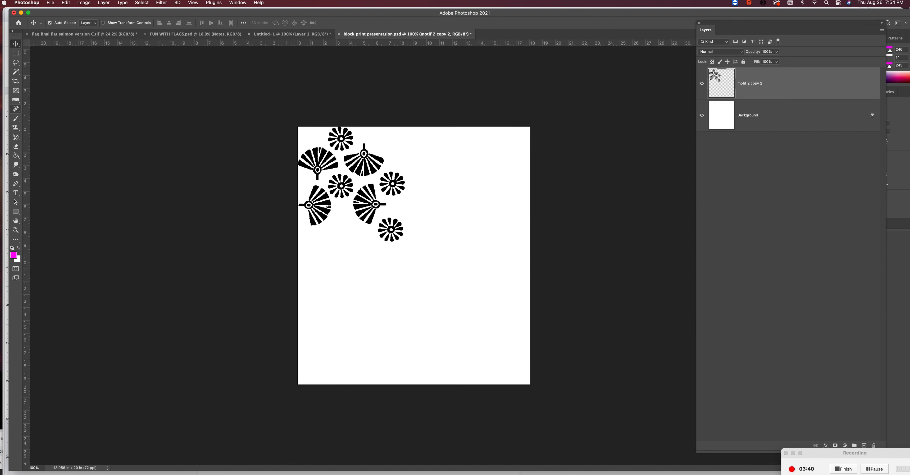
Tile the eight-motif cluster two by two, and shift the lower copies up to tighten the vertical spacing
left_click_drag(353, 138, 454, 136)
left_click_drag(453, 136, 453, 238)
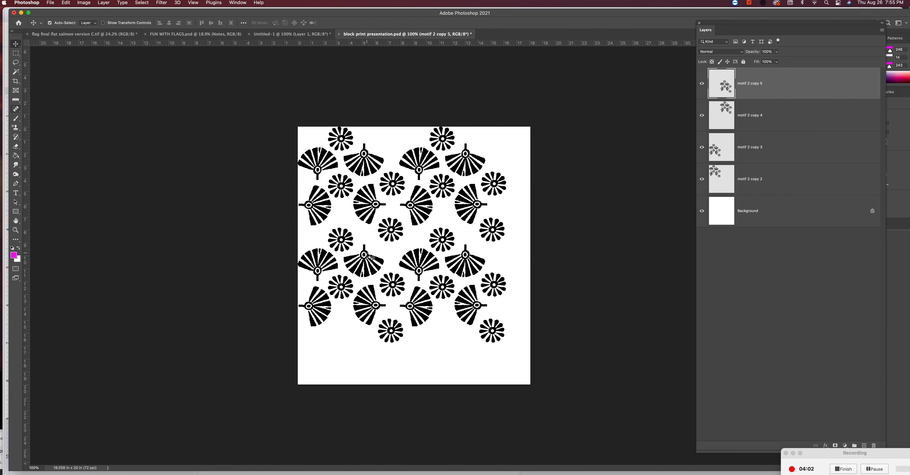
left_click_drag(371, 257, 369, 248)
left_click_drag(456, 248, 454, 240)
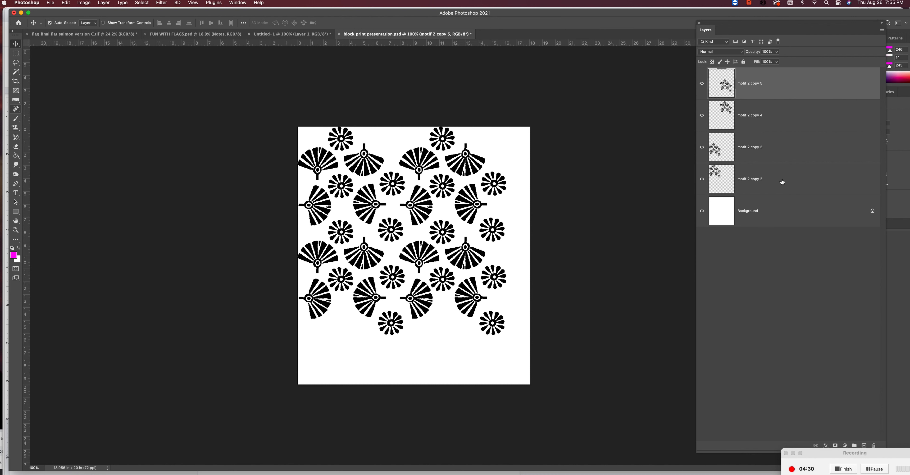
Merge the four tiled cluster layers into one layer above the background
left_click(776, 183, "shift")
key("e")
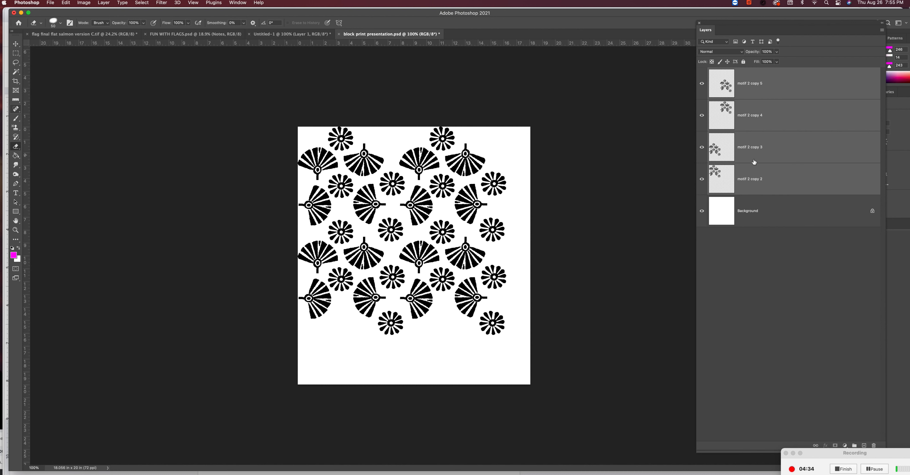
key("super+e")
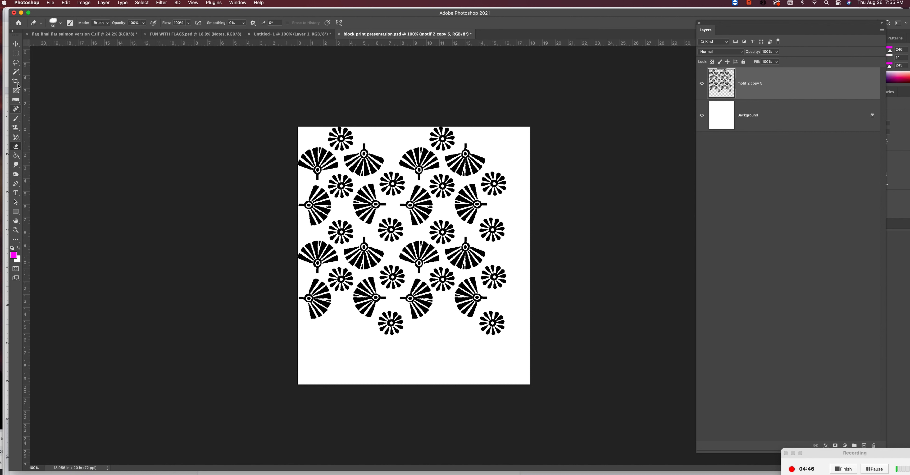
Fill the two middle flowers in the second flower row with magenta using the Paint Bucket
left_click(16, 62)
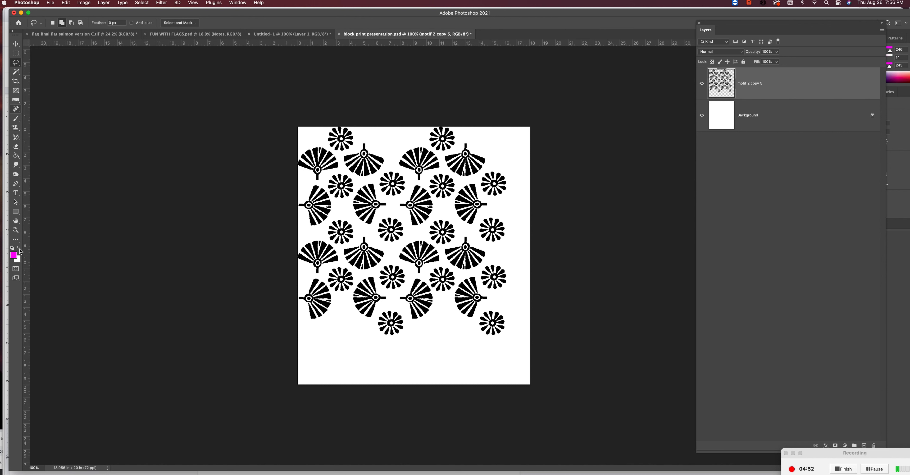
key("g")
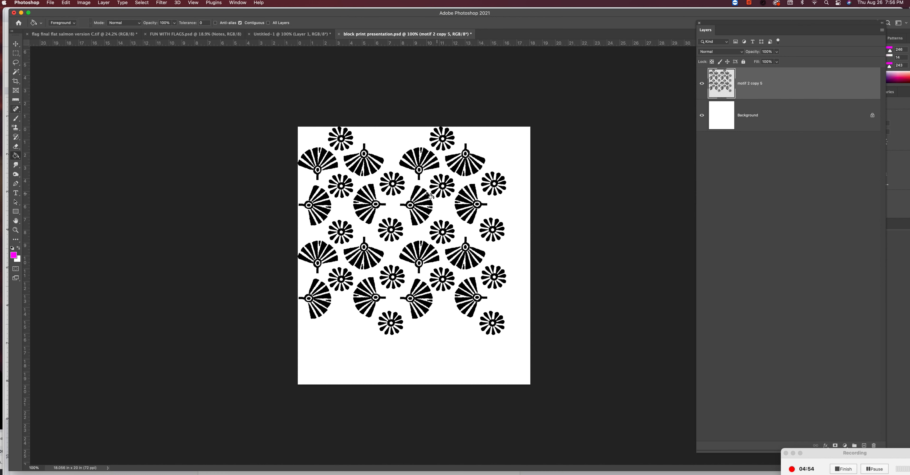
left_click(392, 187)
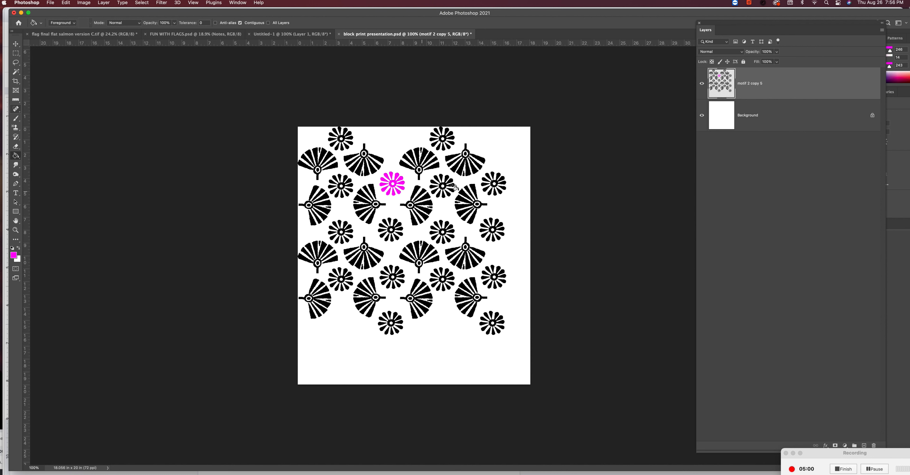
left_click(432, 187)
left_click(438, 184)
left_click(448, 195)
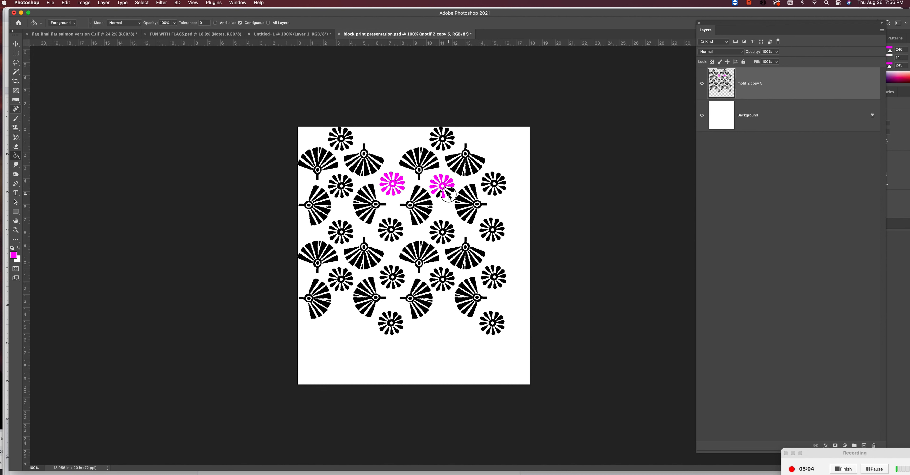
left_click(452, 192)
left_click(439, 197)
Fill the sideways fan below the right magenta flower, with its handle pointing left, with magenta
left_click(432, 208)
left_click(430, 200)
left_click(431, 207)
left_click(421, 221)
left_click(412, 205)
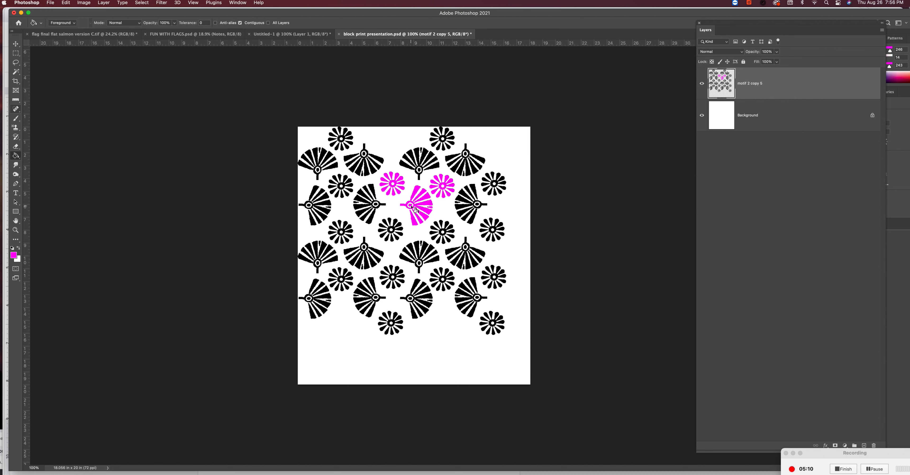
Fill the facing sideways fan below the left magenta flower, with its handle pointing right, with magenta
left_click(362, 205)
left_click(356, 204)
left_click(372, 190)
left_click(361, 216)
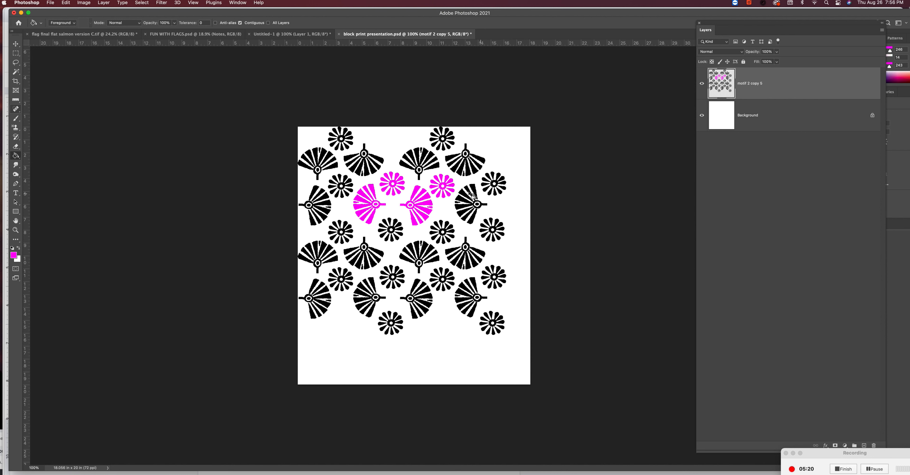
Fill the two middle flowers in the third flower row with magenta using the Paint Bucket
left_click(395, 230)
left_click(380, 235)
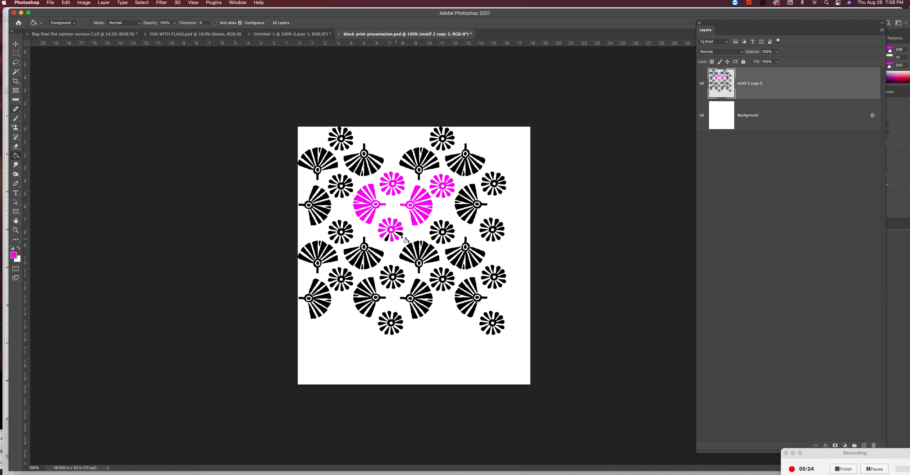
left_click(445, 232)
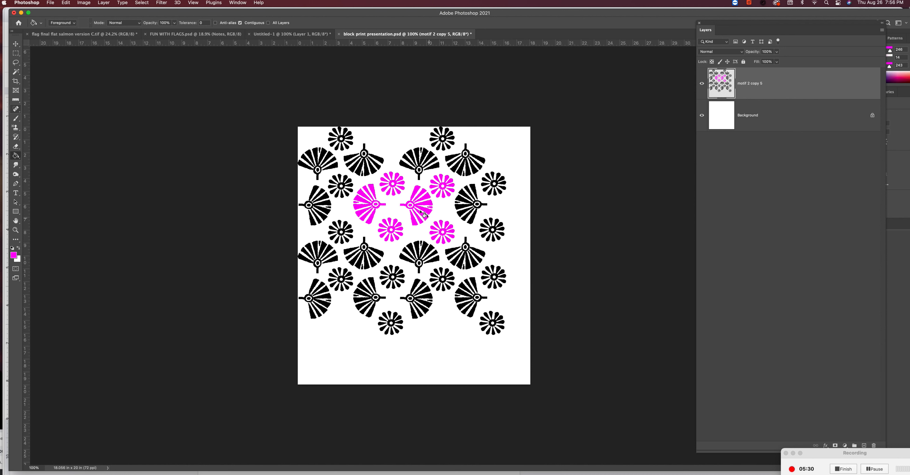
Fill the two fans below the third-row magenta flowers, one handle-up and one handle-down, with magenta
left_click(382, 255)
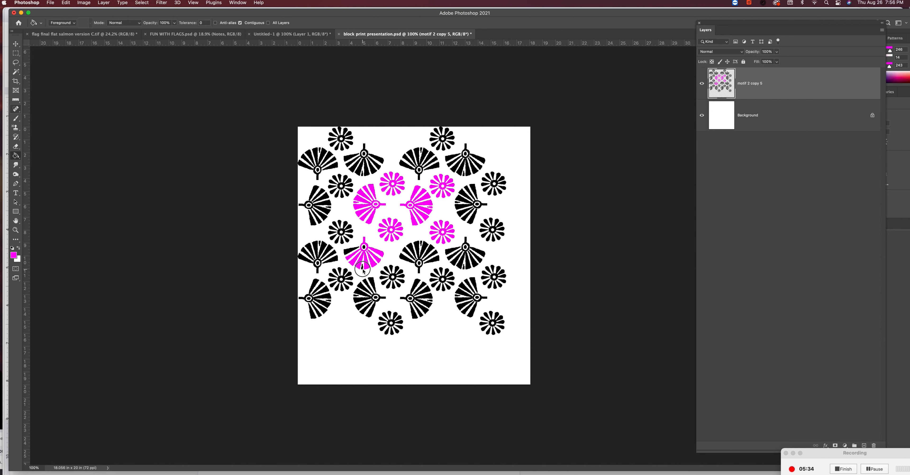
left_click(350, 249)
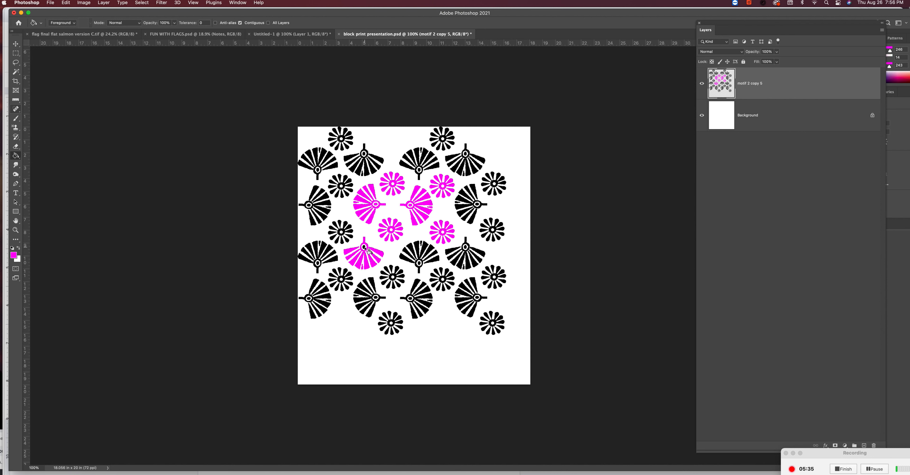
left_click(409, 254)
left_click(412, 249)
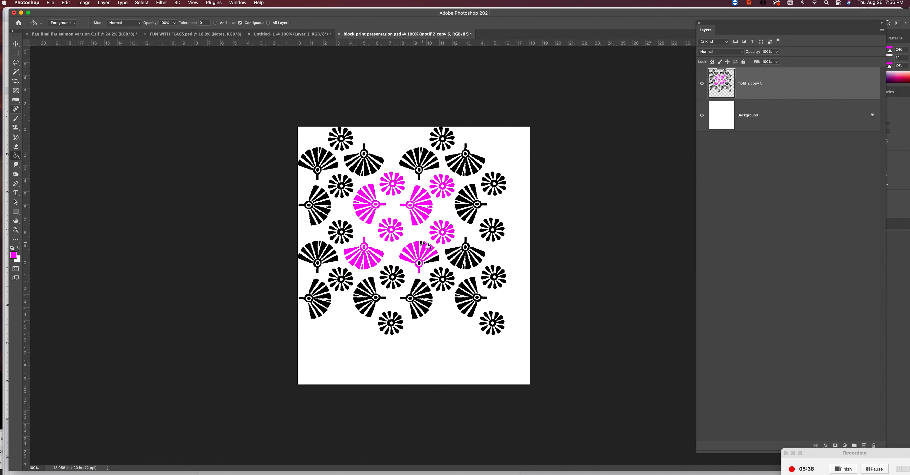
left_click(437, 262)
Select all magenta motifs with the Magic Wand, copy them to a new layer, and hide the motif 2 copy 5 layer
left_click(15, 71)
left_click(376, 205)
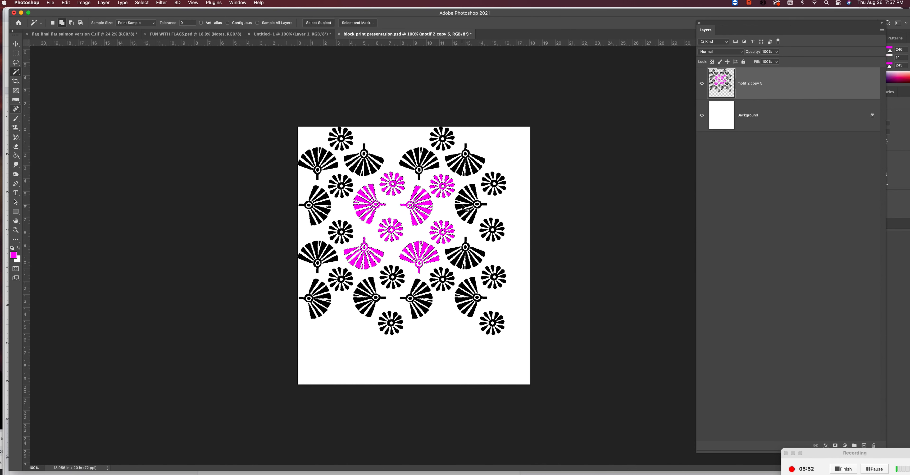
key("super+j")
left_click(702, 115)
Move the magenta cluster to the canvas's upper-left corner and tile it with three duplicates in a two-by-two arrangement
key("v")
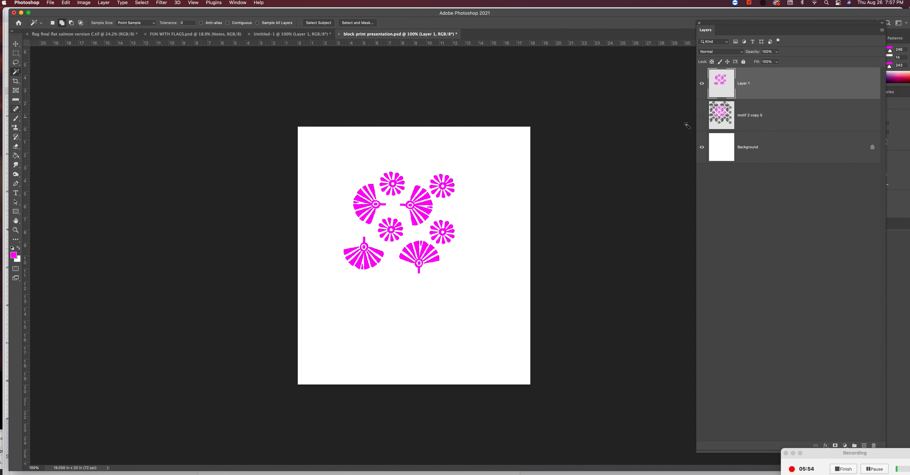
left_click_drag(403, 190, 458, 247)
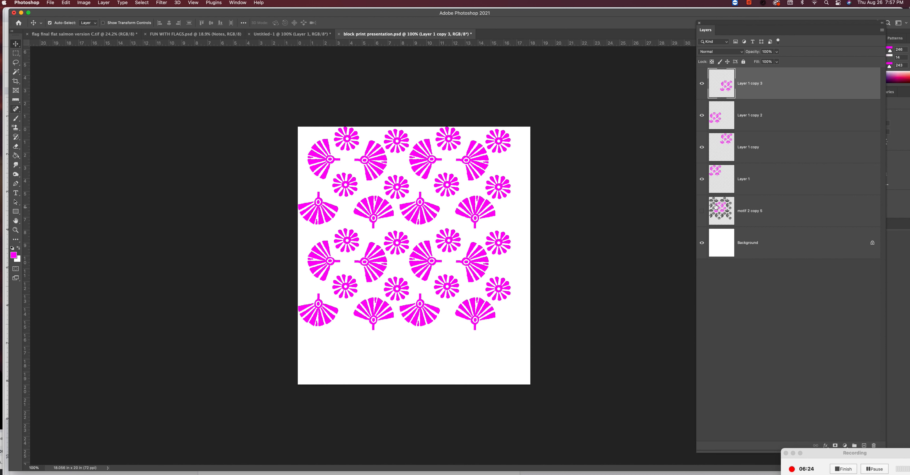
Show the motif 2 copy 5 layer and hide the four magenta cluster layers
left_click(702, 211)
left_click_drag(699, 91, 705, 174)
key("w")
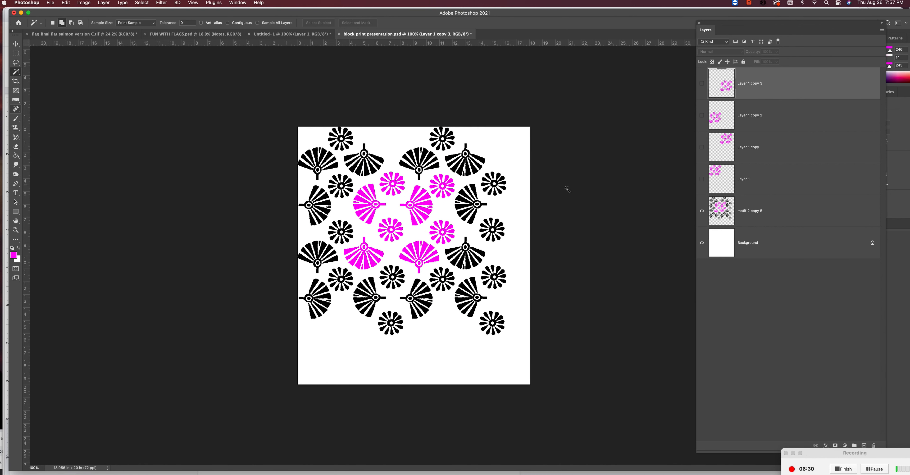
Lasso the rightmost black flower in the second flower row, copy it to a new layer, and hide motif 2 copy 5
left_click(725, 216)
key("l")
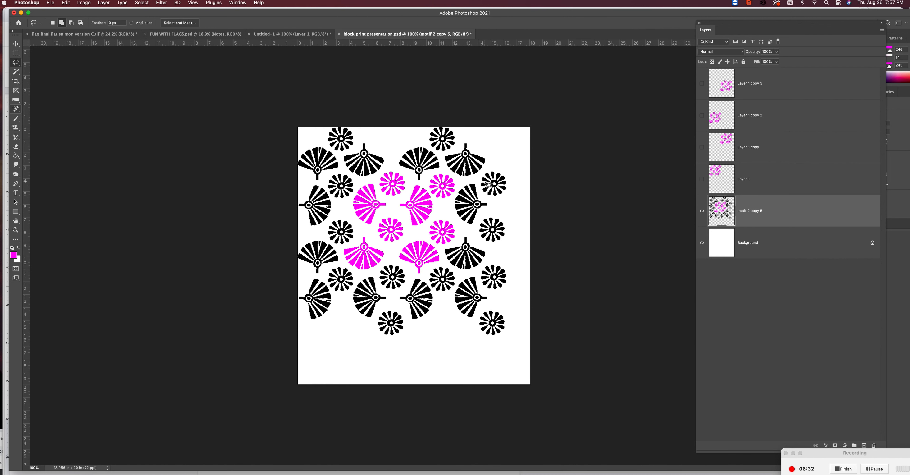
mouse_move(502, 167)
left_mouse_down()
mouse_move(476, 163)
mouse_move(474, 199)
mouse_move(517, 179)
mouse_move(509, 167)
left_mouse_up()
key("w")
key("super+j")
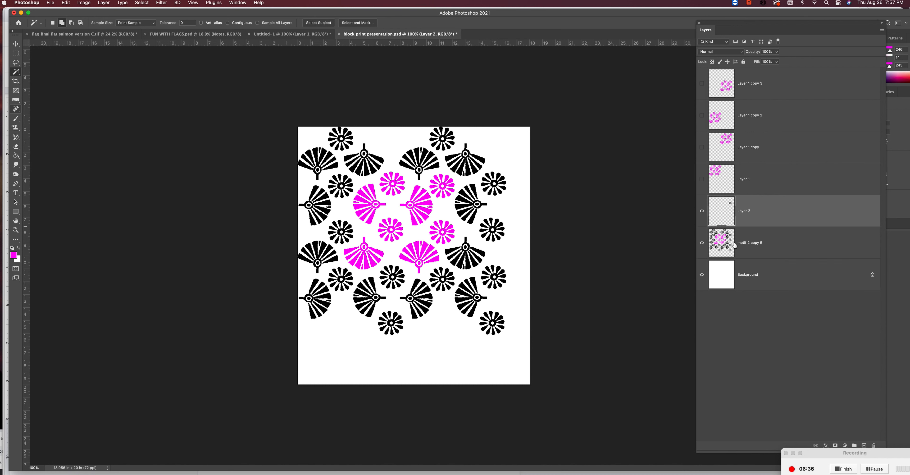
left_click(702, 244)
Move the single flower to the canvas's upper-left corner and duplicate it into four staggered rows of four flowers
key("v")
left_click_drag(504, 181, 436, 162)
left_click_drag(435, 163, 322, 197)
left_click_drag(322, 197, 389, 191)
left_click_drag(412, 190, 438, 218)
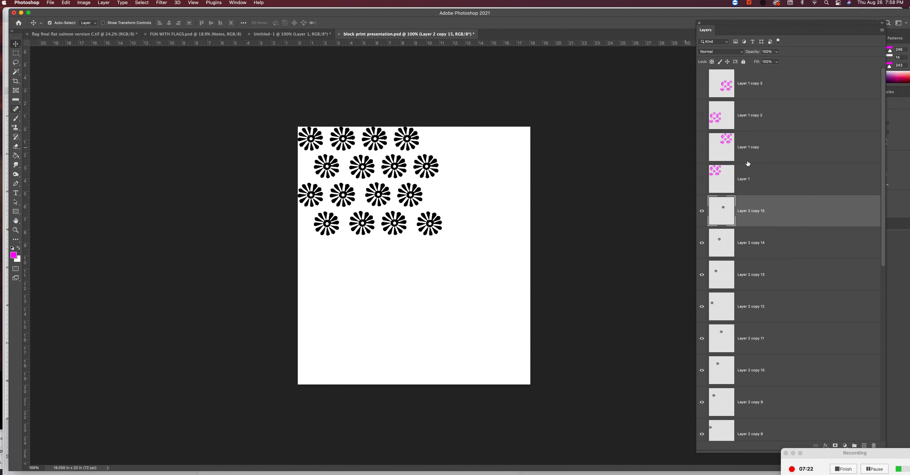
Merge all the single-flower layers into one layer, leaving the magenta layers and motif 2 copy 5 separate
left_click(752, 433, "shift")
key("super+e")
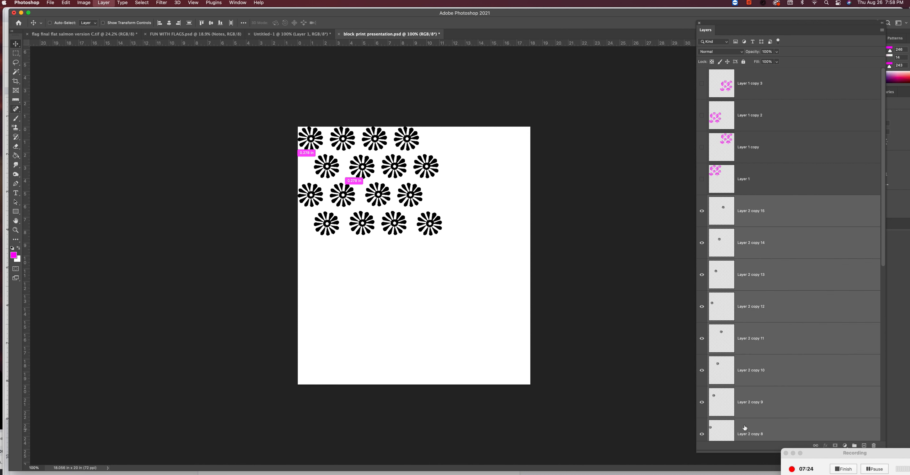
left_click(753, 426, "shift")
key("super+e")
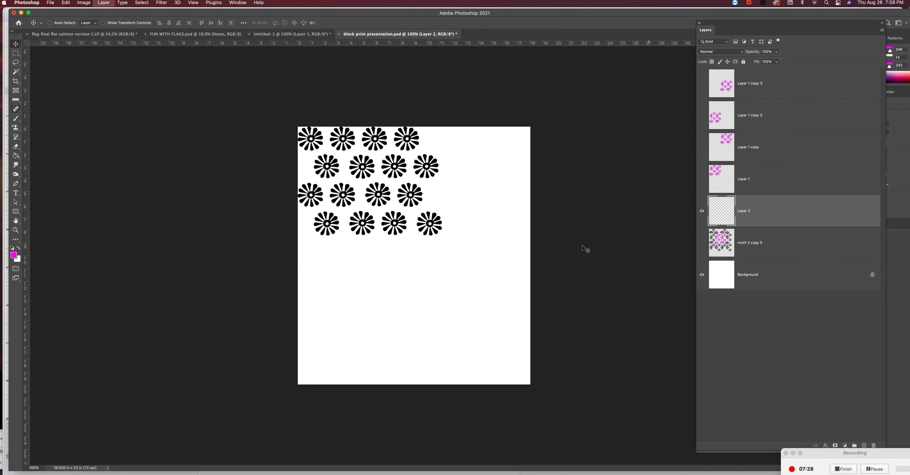
Tile the merged flower block across the canvas from its upper-left corner with three duplicates in a two-by-two arrangement
left_click_drag(441, 223, 481, 278)
left_click_drag(475, 225, 431, 166)
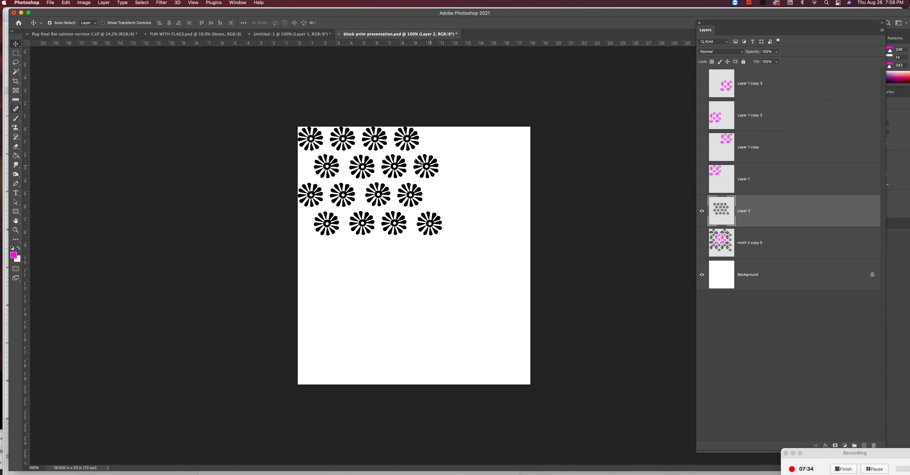
left_click_drag(350, 149, 480, 263)
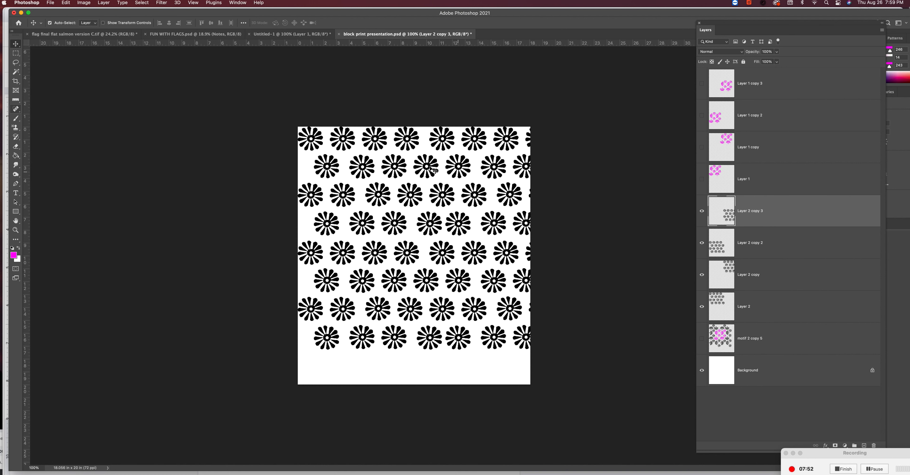
Delete the three duplicate flower blocks and move the remaining block to the middle of the canvas
key("BackSpace")
key("BackSpace")
key("BackSpace")
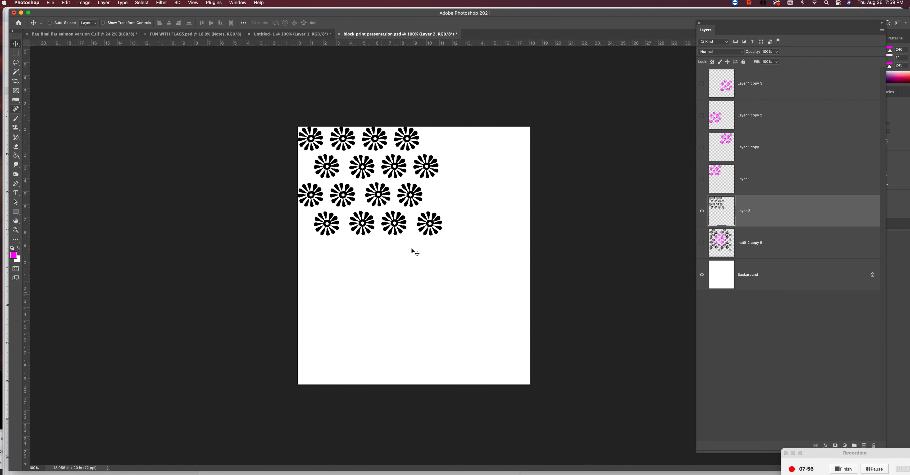
left_click_drag(437, 222, 471, 277)
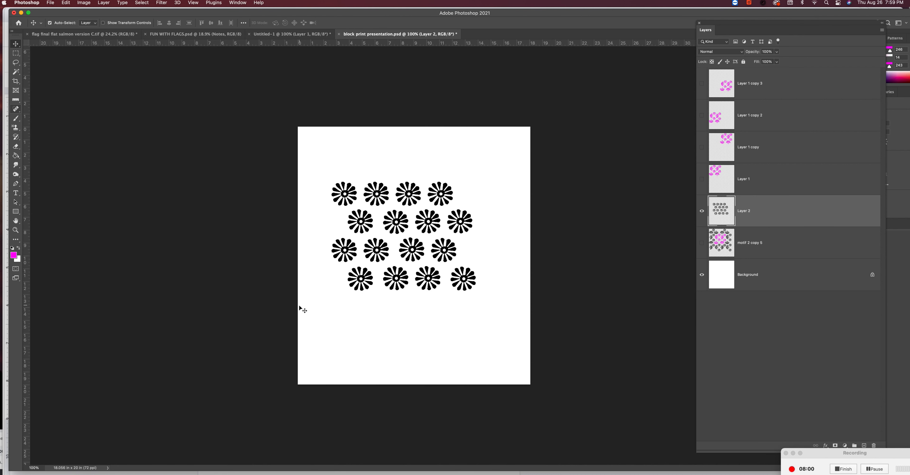